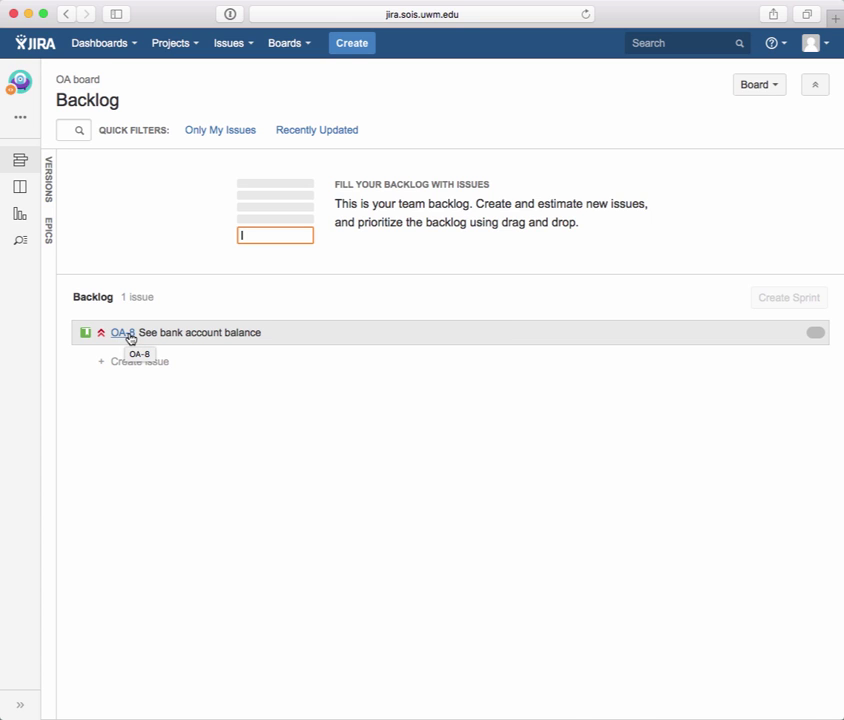
Step: Open the details of backlog issue OA-8 and review its description
left_click(130, 338)
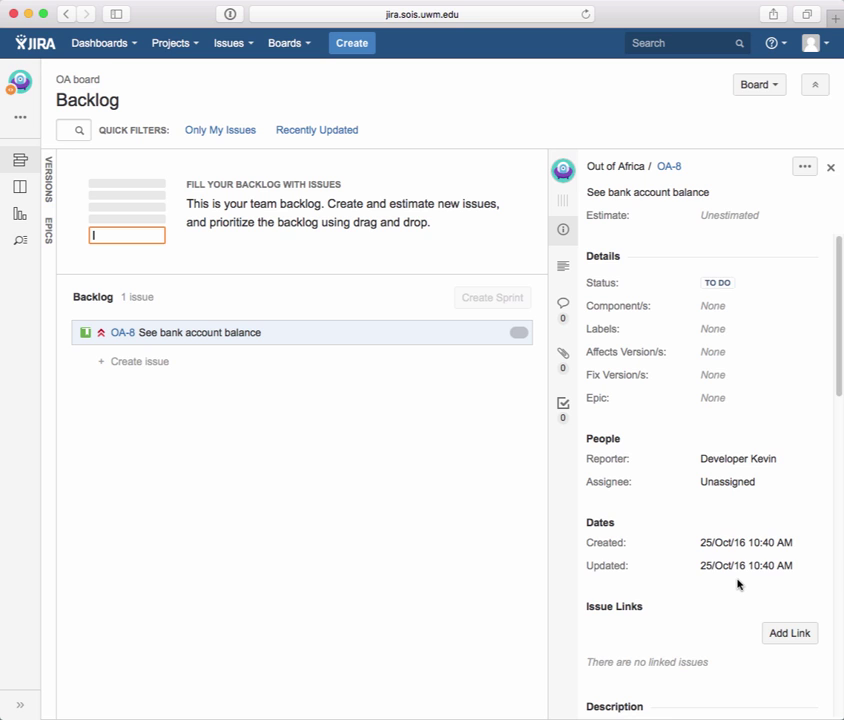
scroll(738, 584, "down", 3)
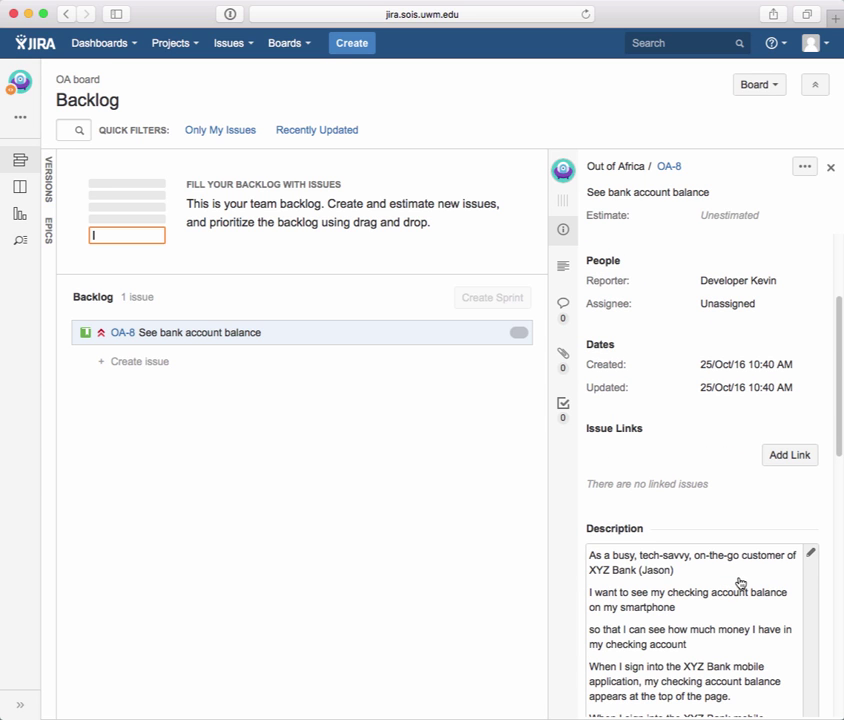
scroll(740, 583, "down", 5)
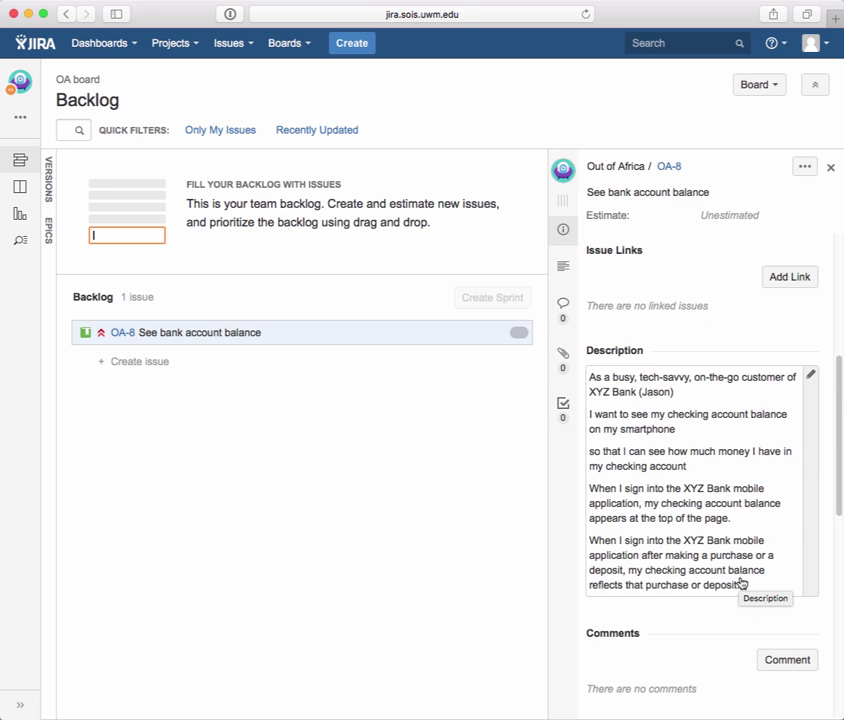
scroll(741, 578, "up", 2)
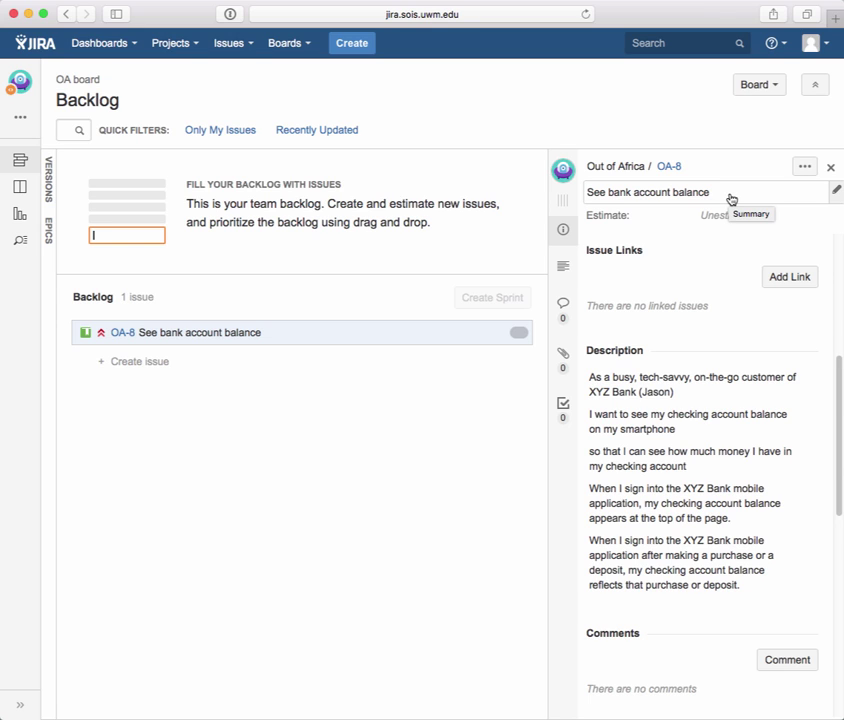
Step: Edit the OA-8 description, adding a comma after "(Jason)", "on my smartphone" and "in my checking account"
left_click(745, 592)
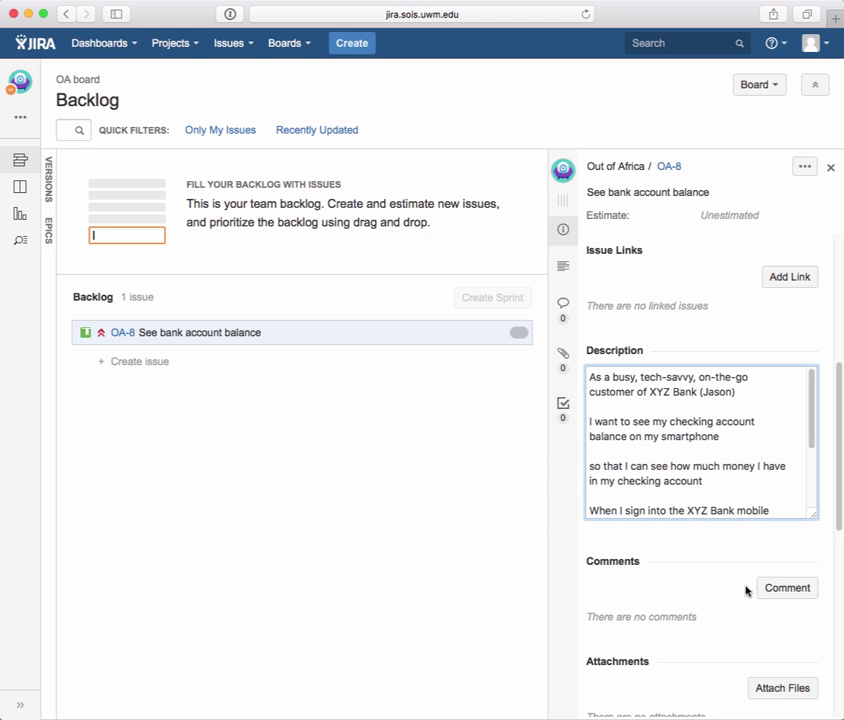
mouse_move(811, 443)
left_mouse_down()
mouse_move(814, 524)
mouse_move(809, 446)
left_mouse_up()
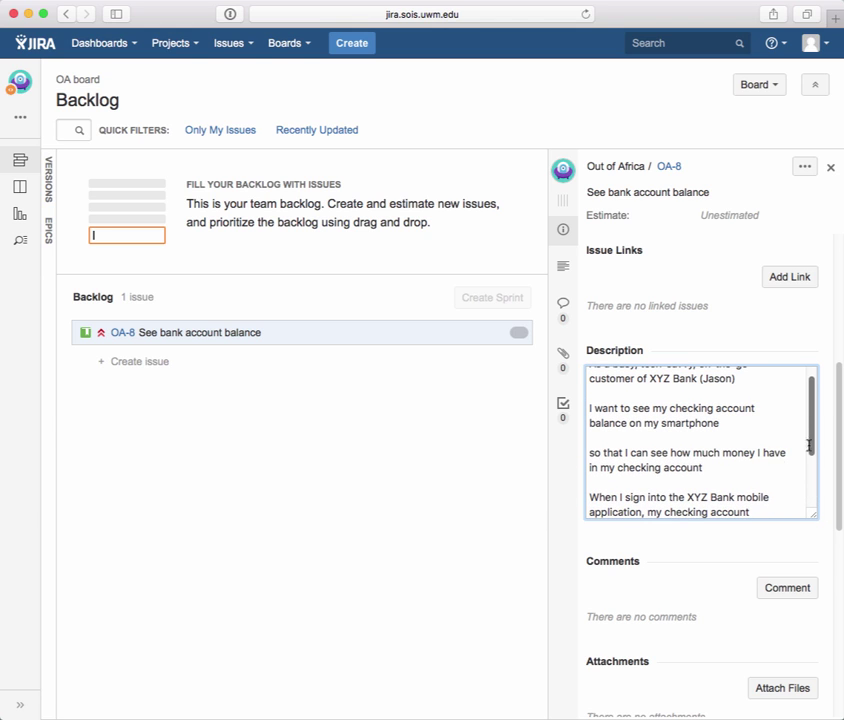
left_click(713, 469)
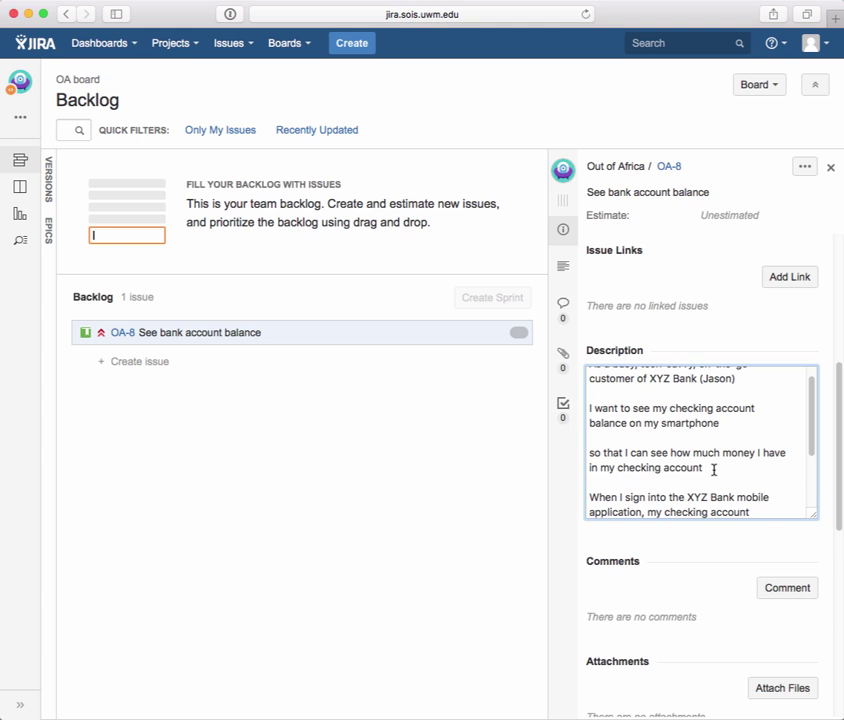
type(",")
left_click(730, 424)
type(",")
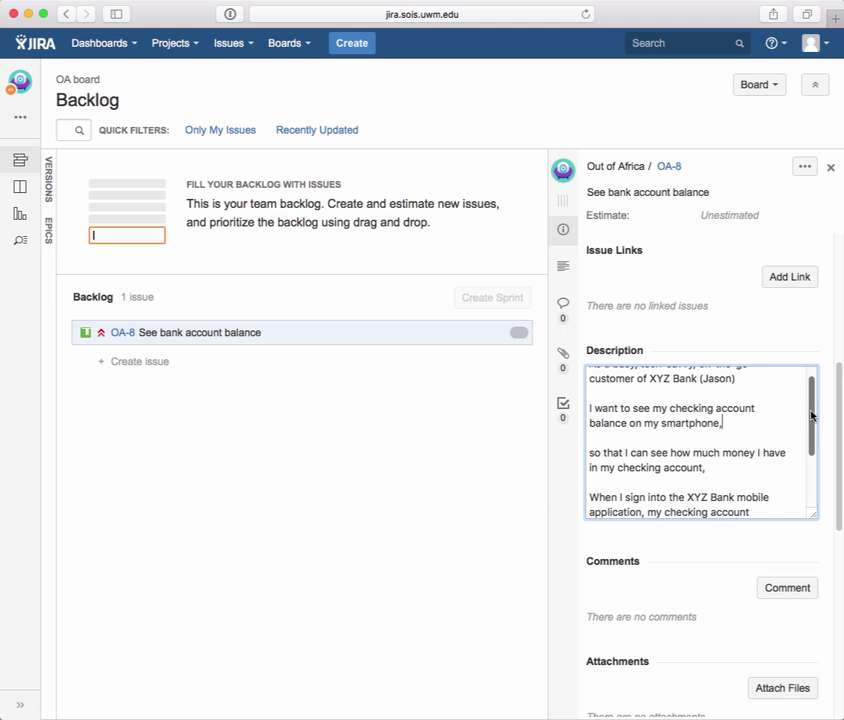
scroll(816, 388, "up", 1)
left_click(751, 391)
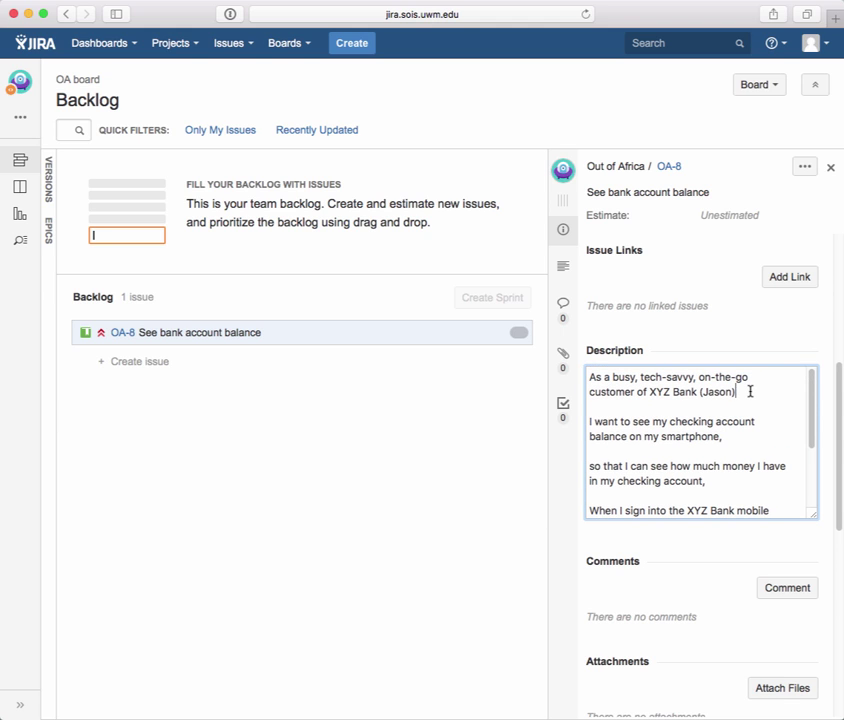
type(",")
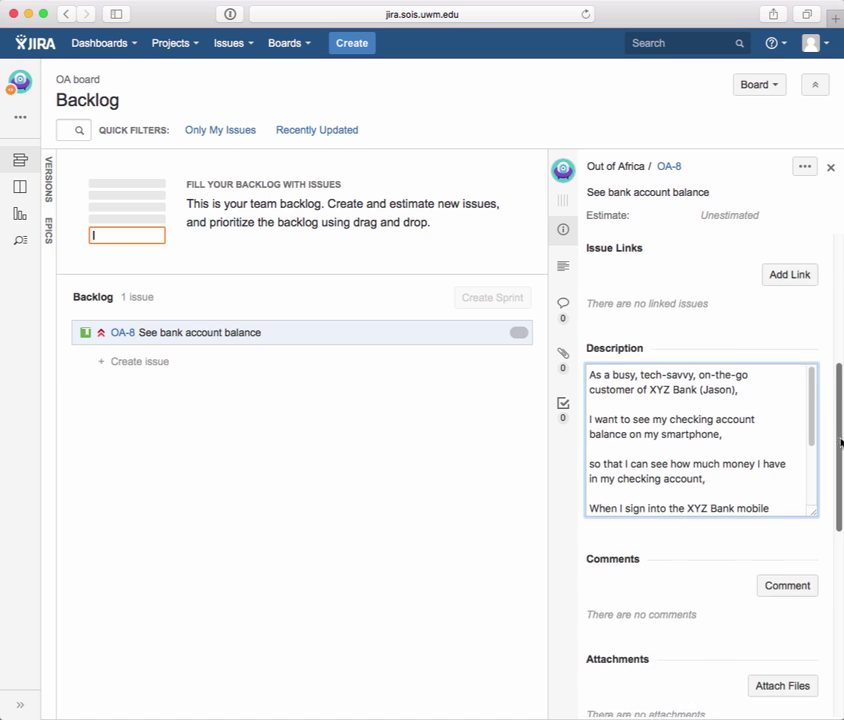
scroll(840, 440, "down", 5)
scroll(835, 424, "up", 10)
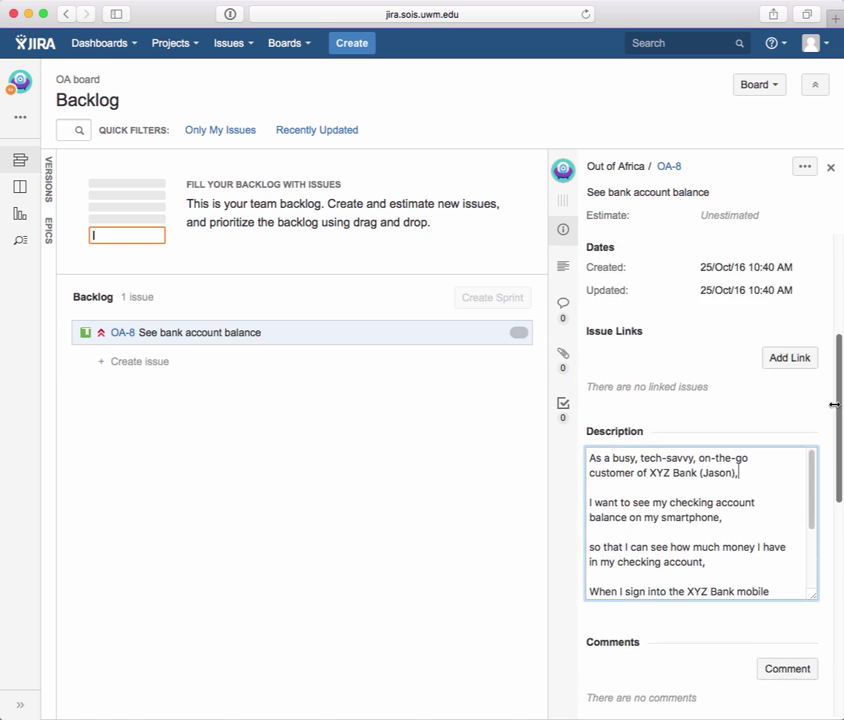
scroll(835, 340, "up", 4)
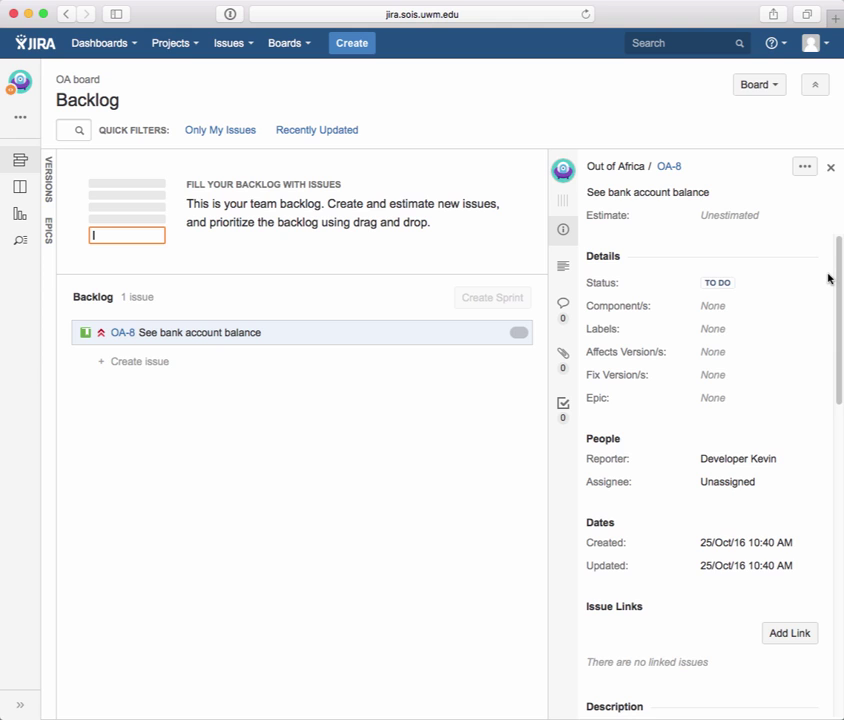
Step: Review the available actions for OA-8 and its description, comments, attachments, sub-tasks and dates
left_click(812, 168)
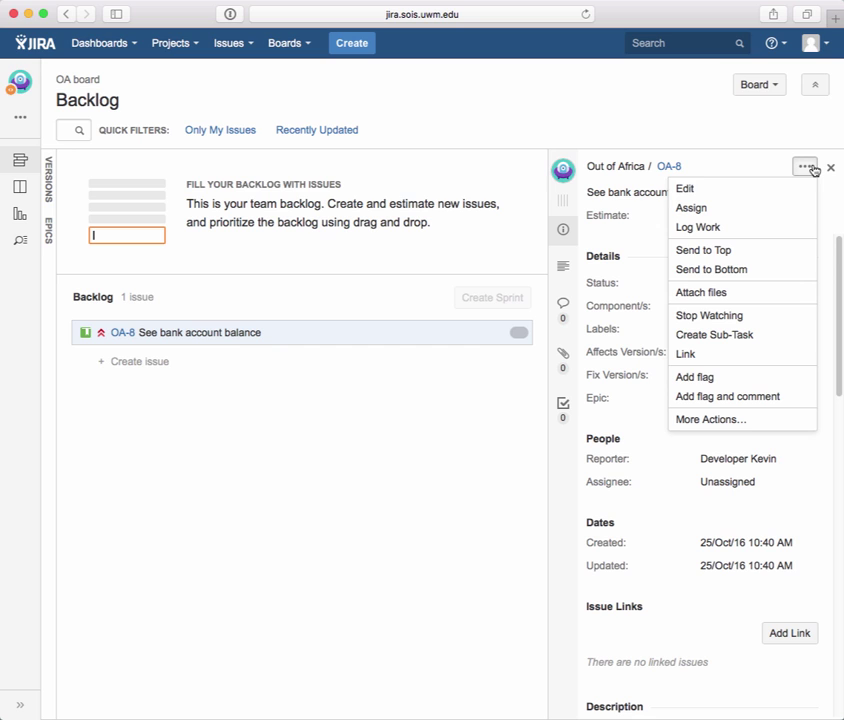
left_click(745, 170)
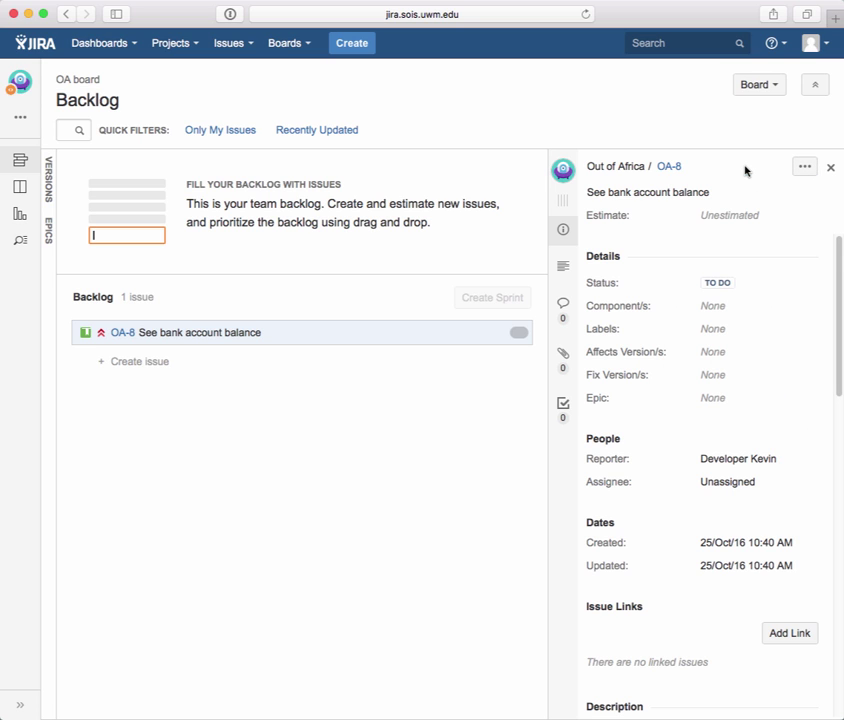
scroll(791, 600, "down", 5)
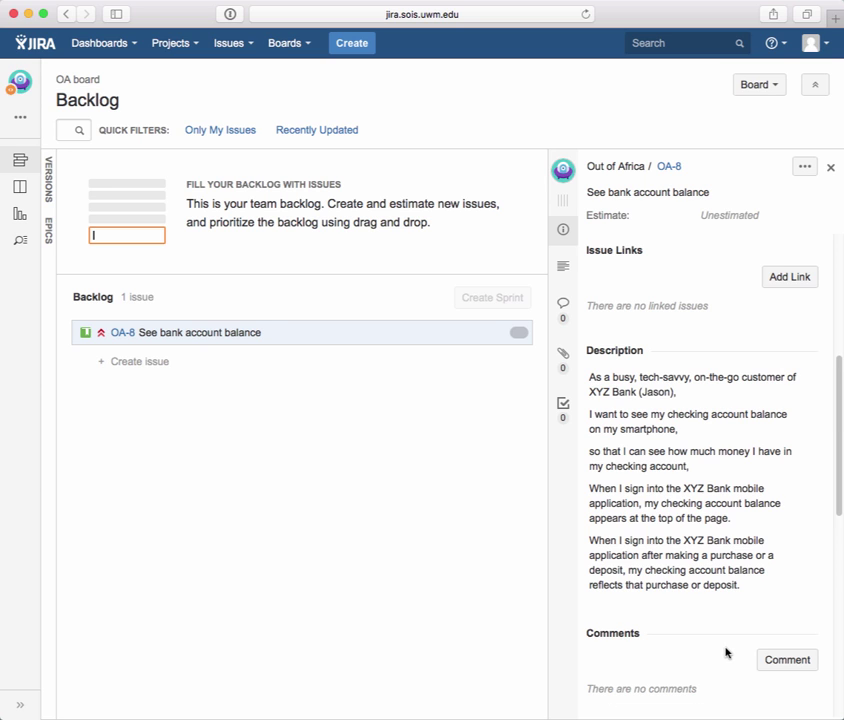
scroll(727, 652, "down", 4)
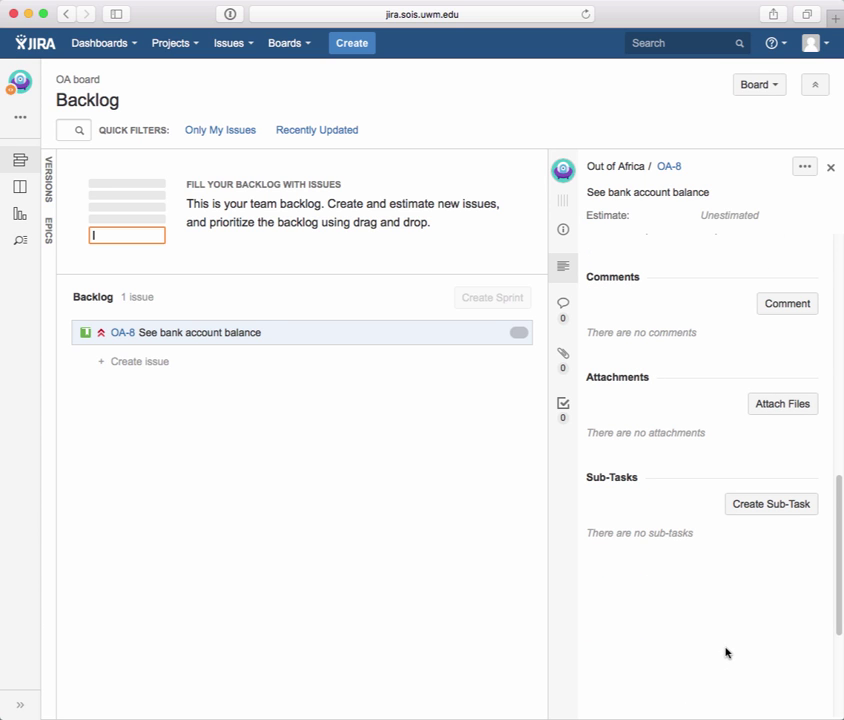
scroll(726, 653, "up", 4)
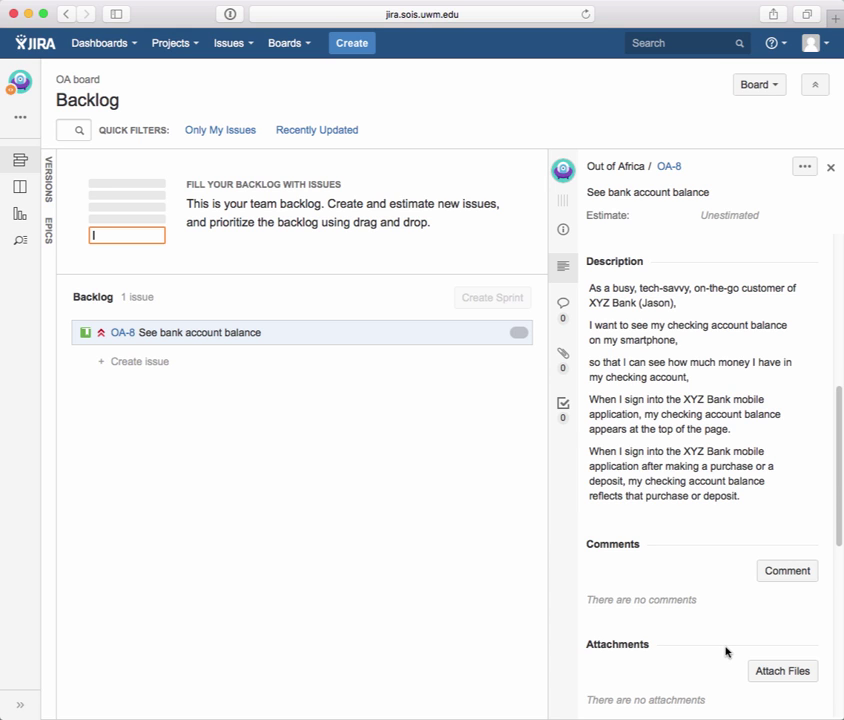
scroll(727, 652, "up", 4)
scroll(727, 651, "down", 2)
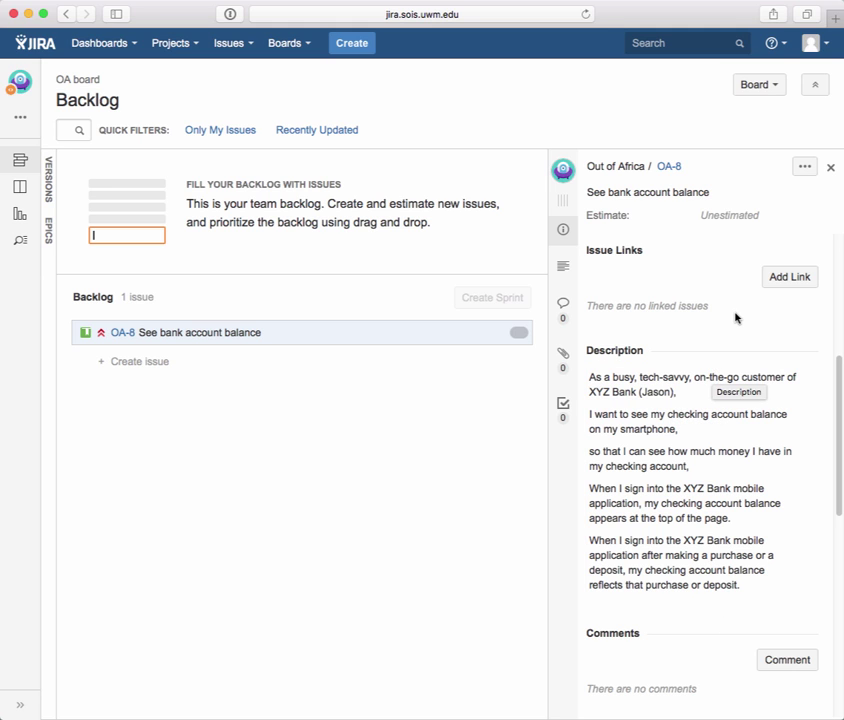
scroll(735, 318, "up", 5)
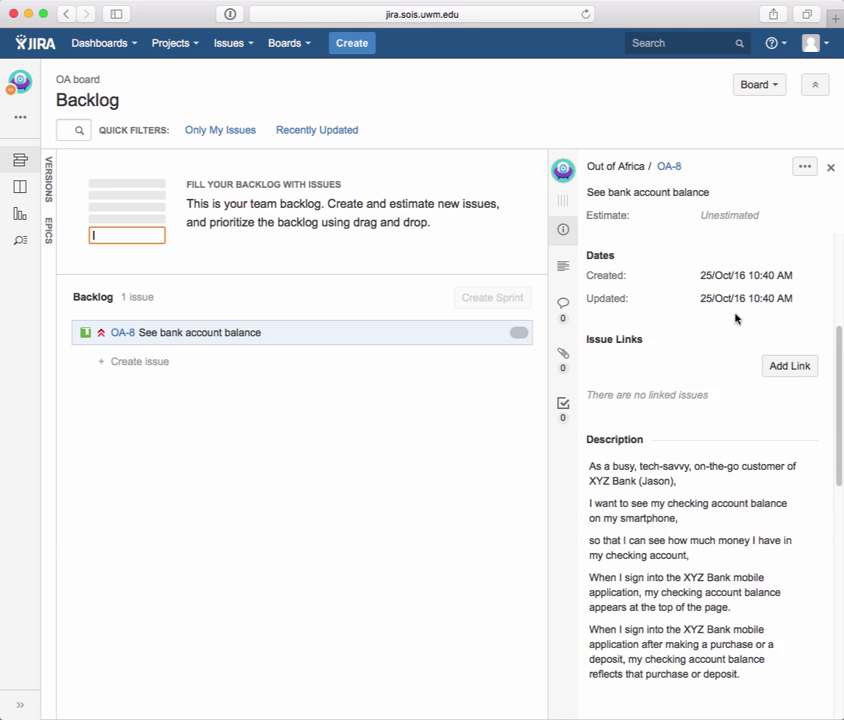
scroll(735, 318, "up", 2)
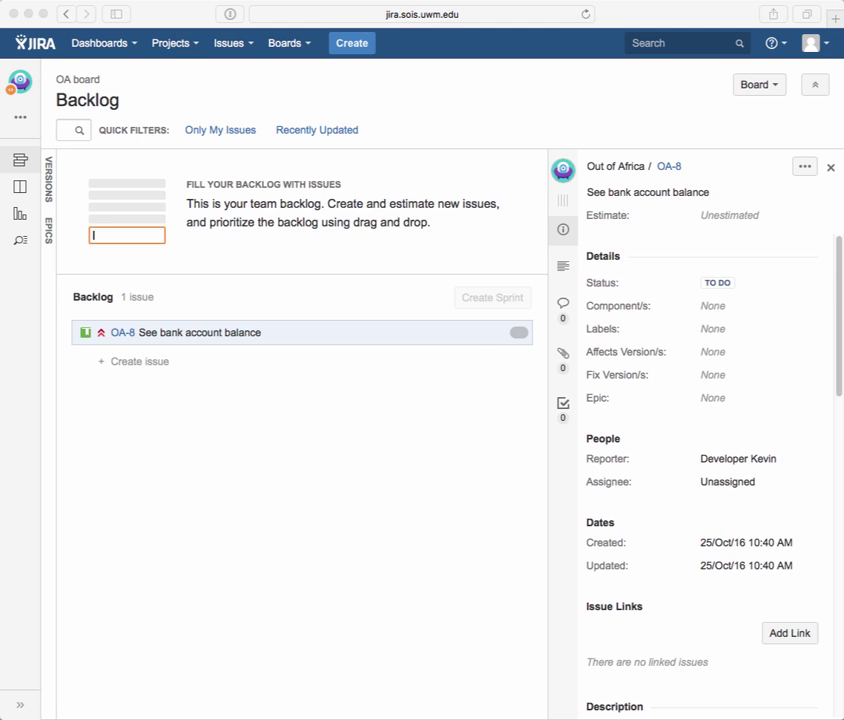
Step: Set the estimate of the "See bank account balance" story to 8
left_click(753, 221)
left_click(753, 219)
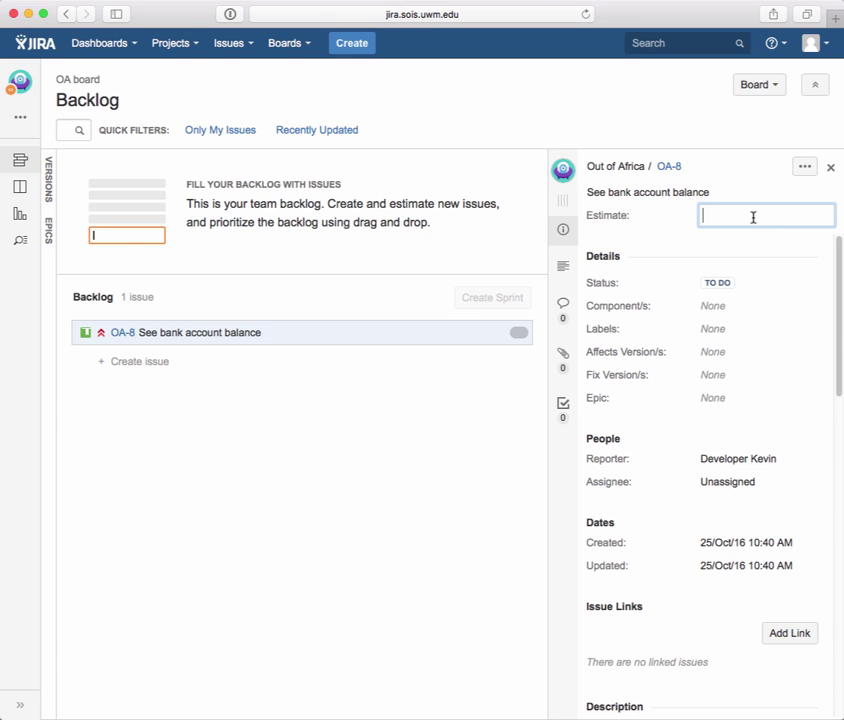
type("8")
left_click(759, 247)
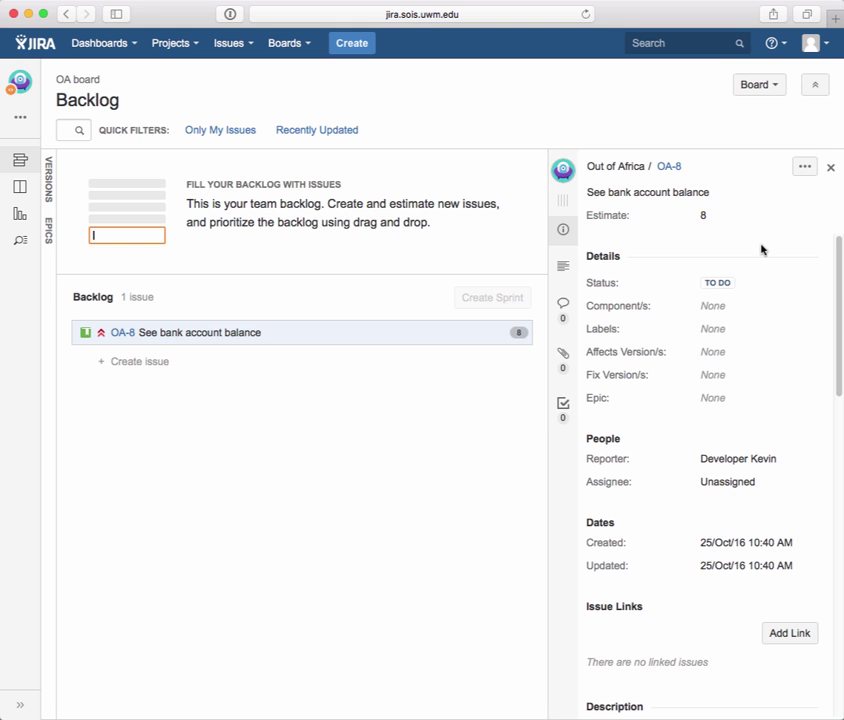
Step: Create a new backlog story titled "Dummy story so that I can delete it."
mouse_move(841, 313)
left_mouse_down()
mouse_move(841, 368)
mouse_move(840, 326)
left_mouse_up()
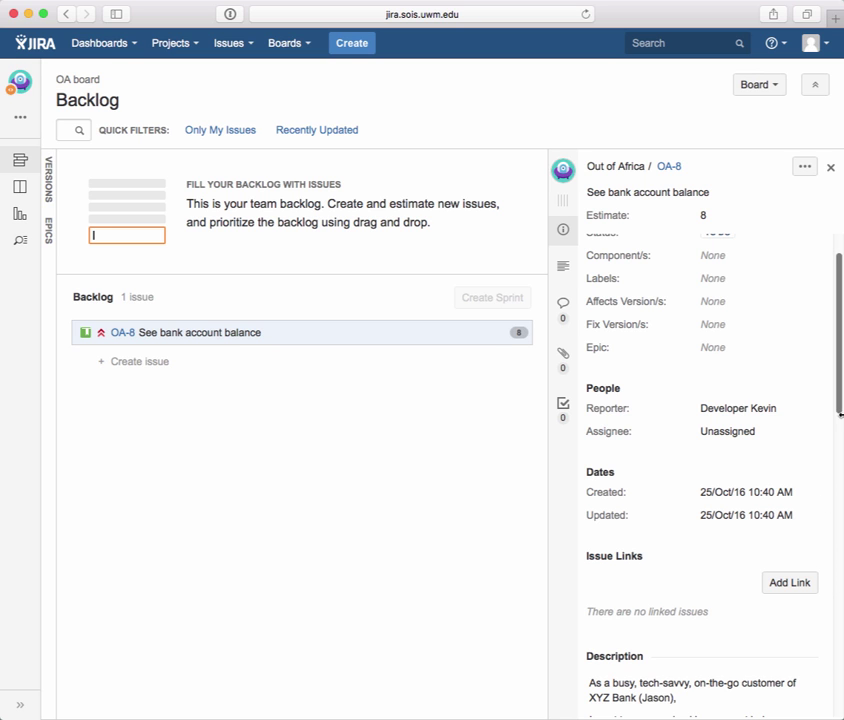
left_click_drag(838, 406, 831, 334)
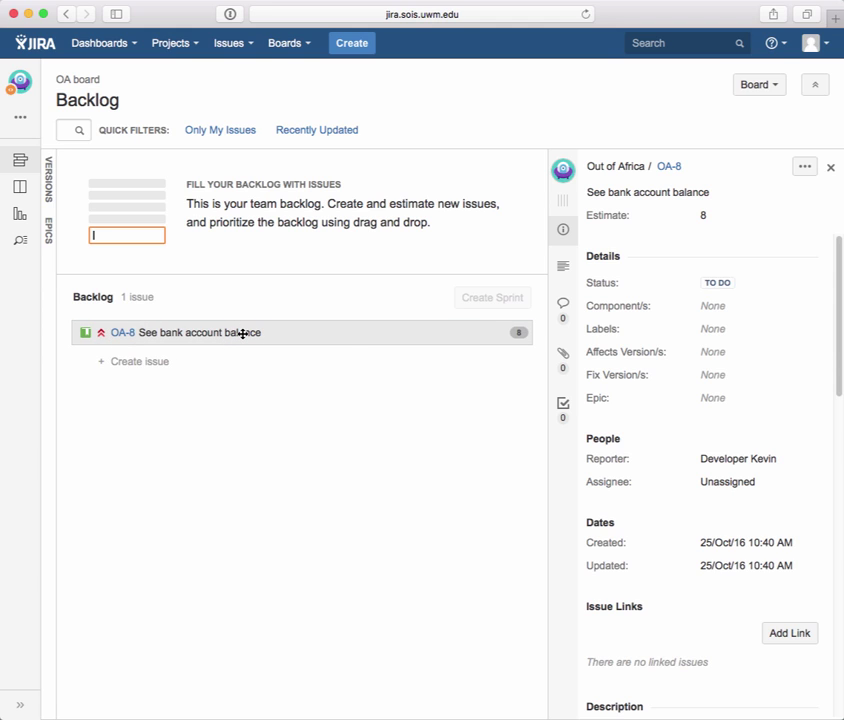
left_click(142, 363)
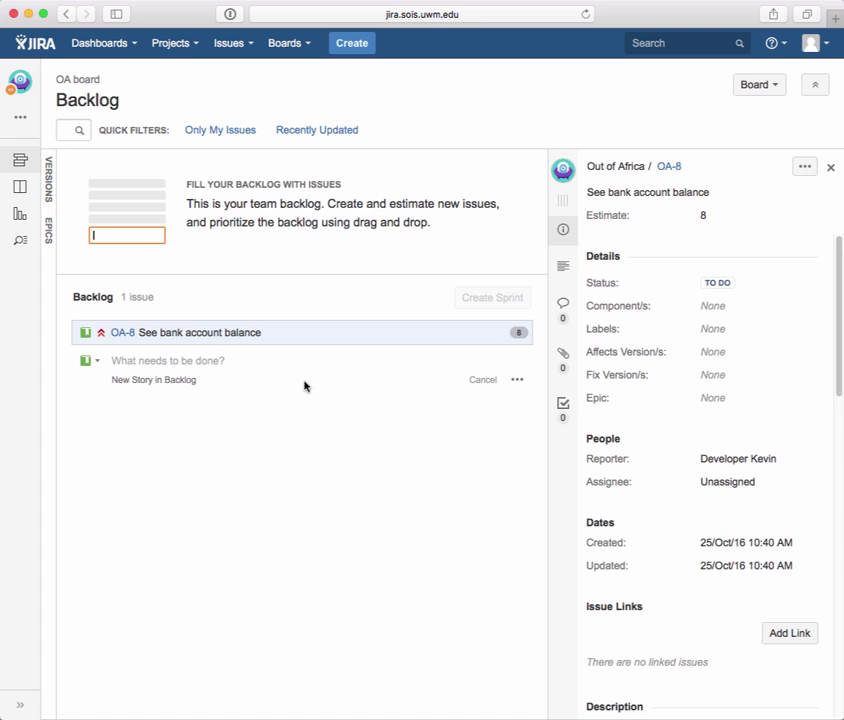
type("Dummy iss")
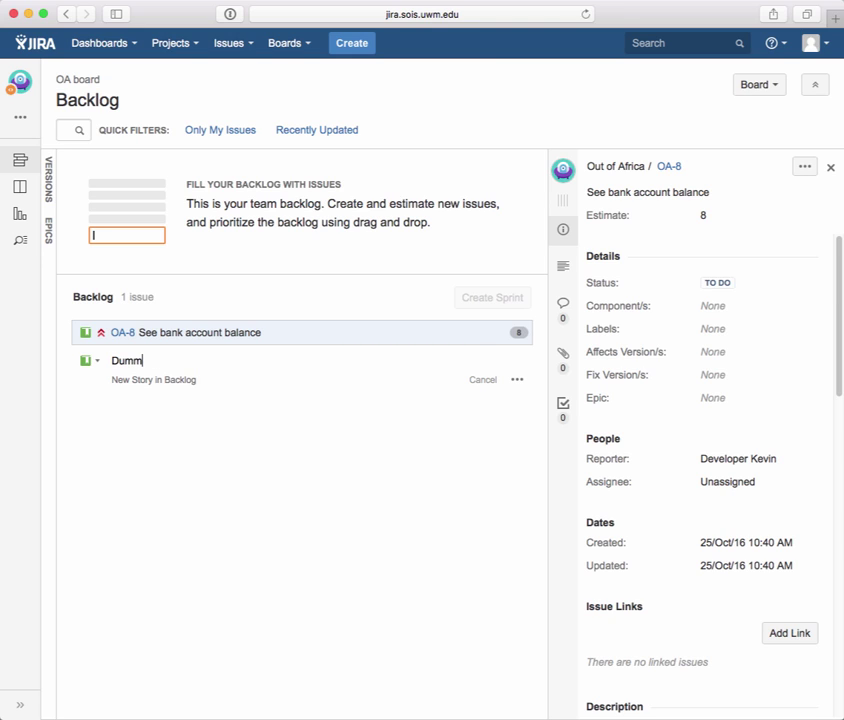
key("BackSpace")
key("BackSpace")
key("BackSpace")
type("story so that I can delete it.")
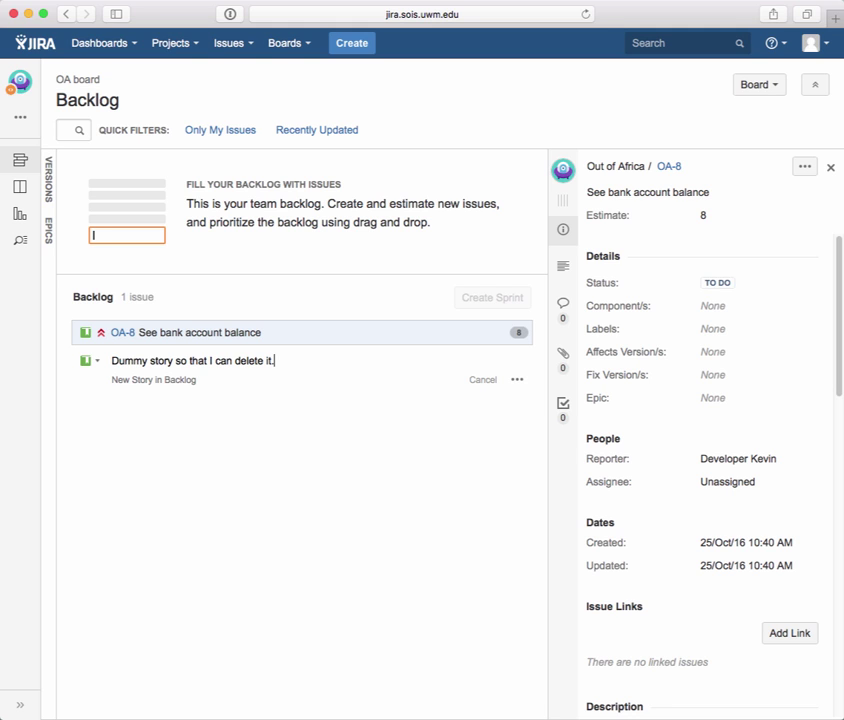
key("Return")
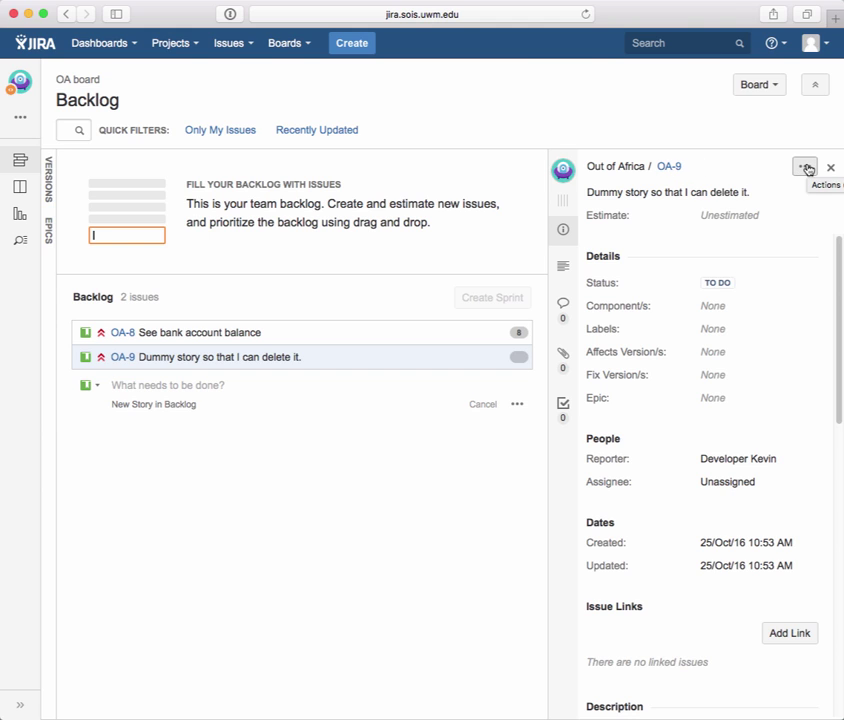
left_click(806, 168)
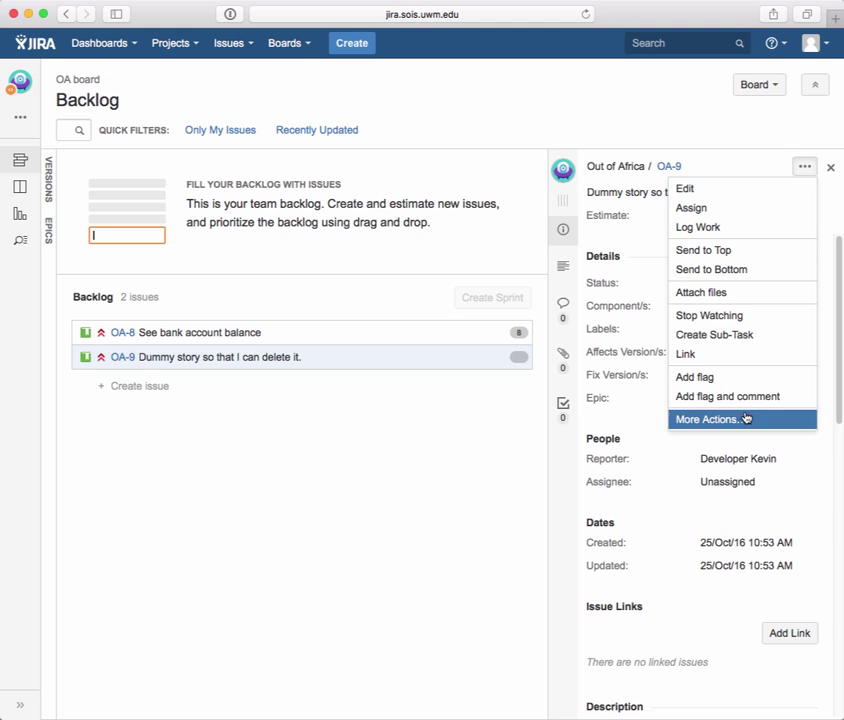
left_click(691, 422)
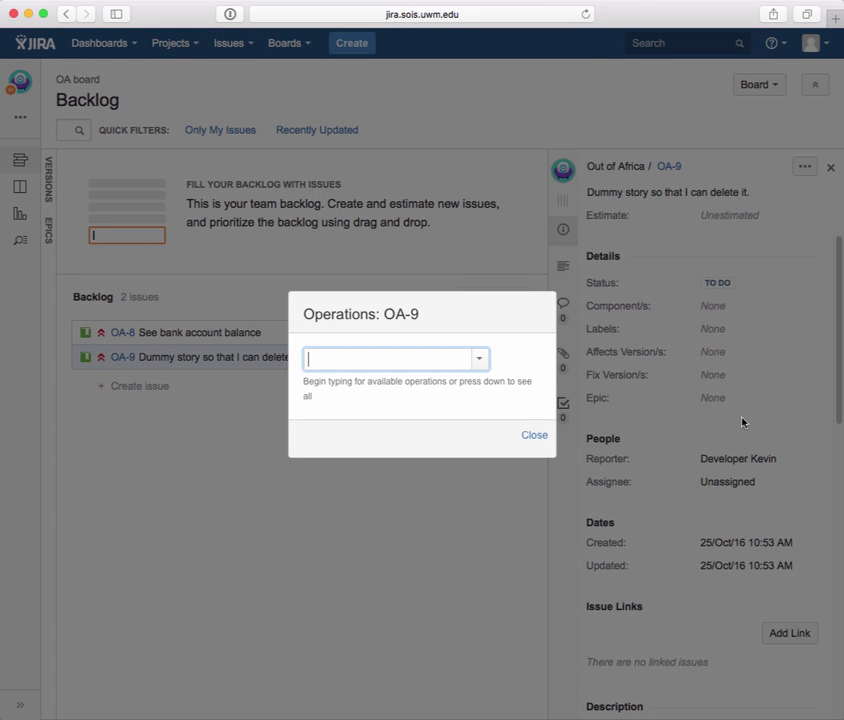
left_click(534, 437)
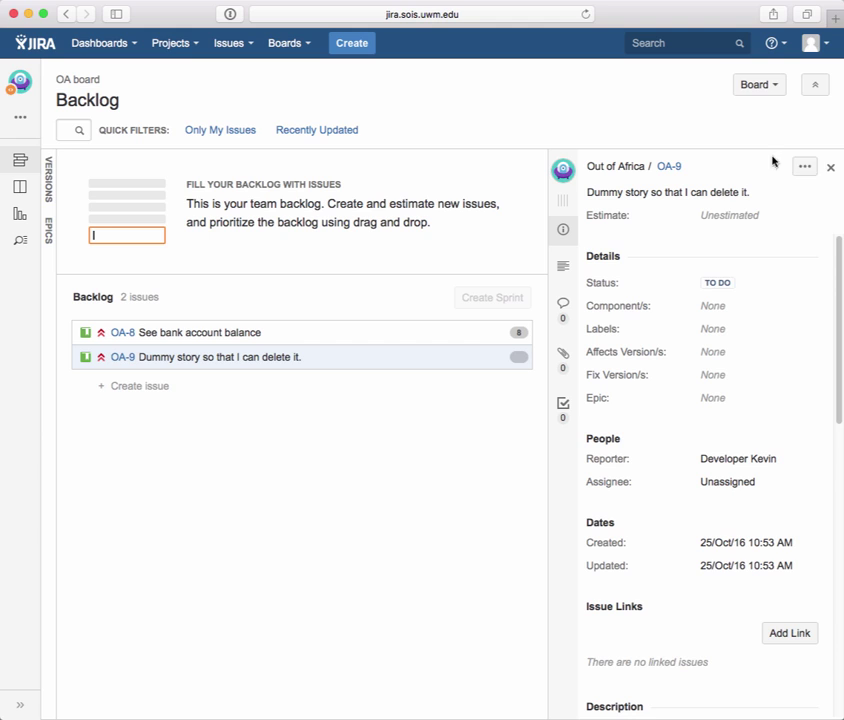
left_click(831, 170)
left_click_drag(838, 326, 817, 321)
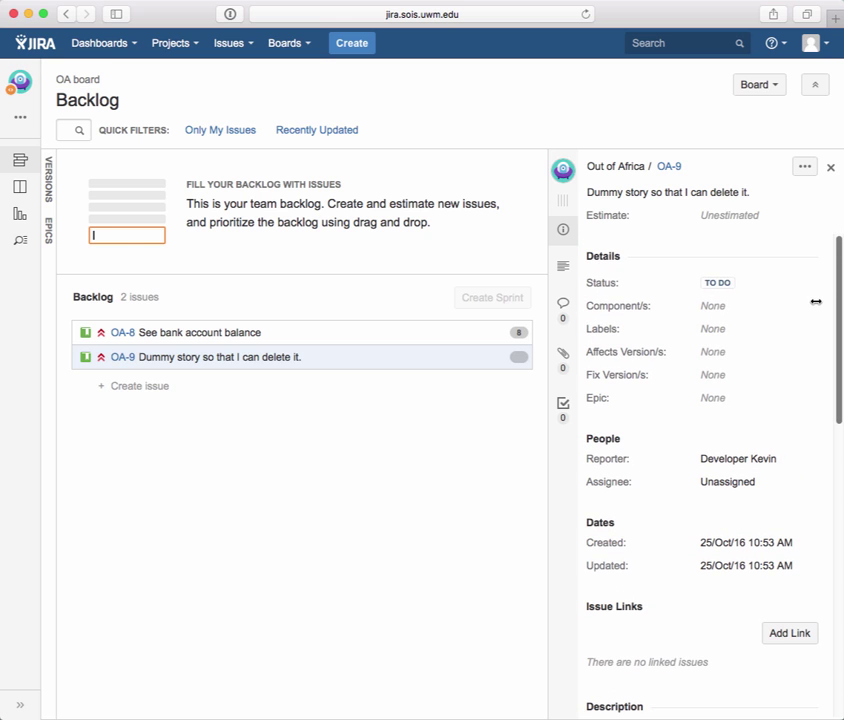
Step: Change the summary of the dummy story OA-9 to "Dummy story. I will ask my project admin to delete it." and save the update
left_click(806, 169)
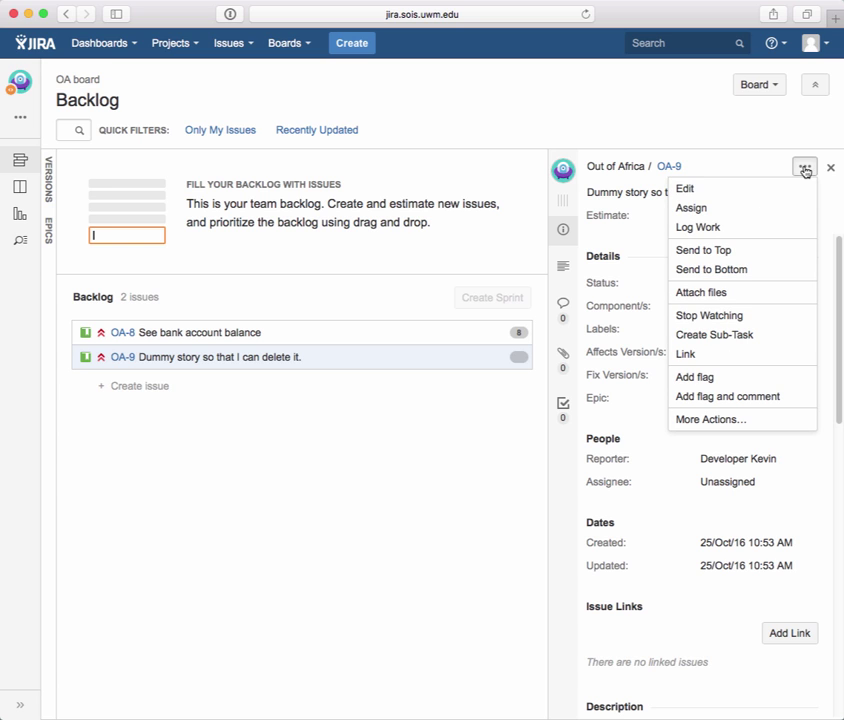
left_click(693, 190)
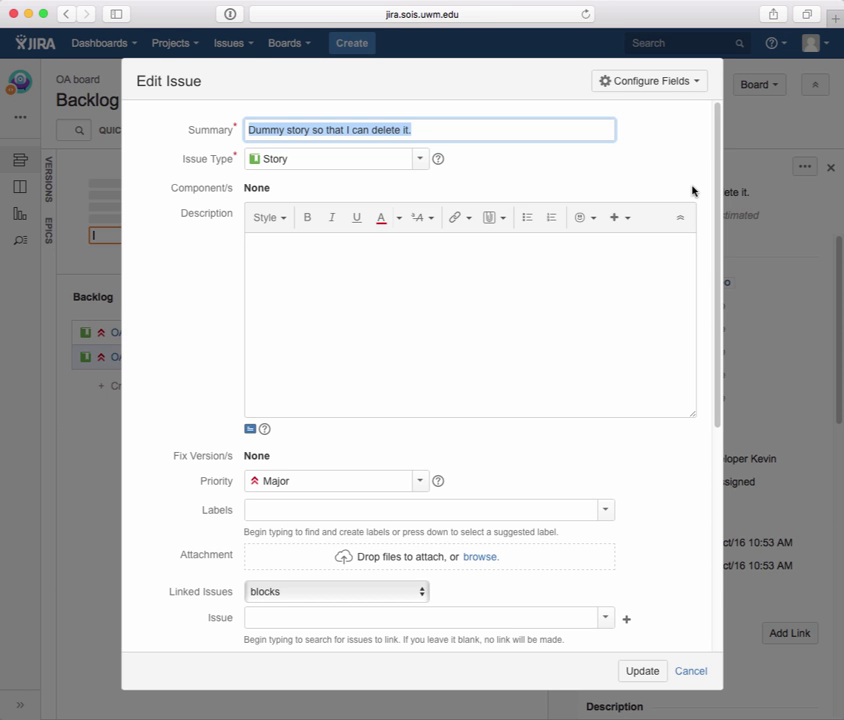
left_click(309, 129)
type(".")
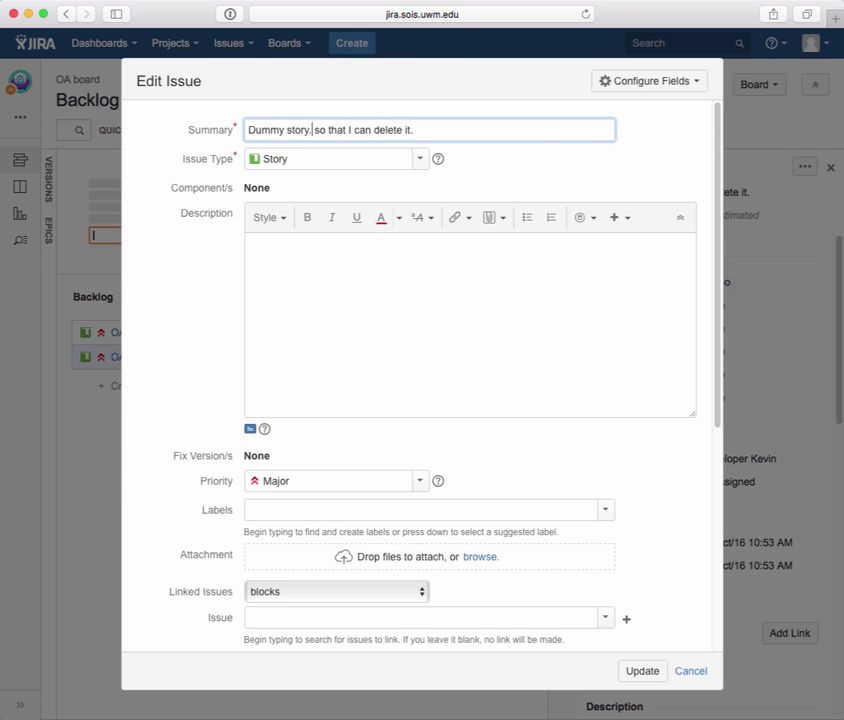
type("  I wi")
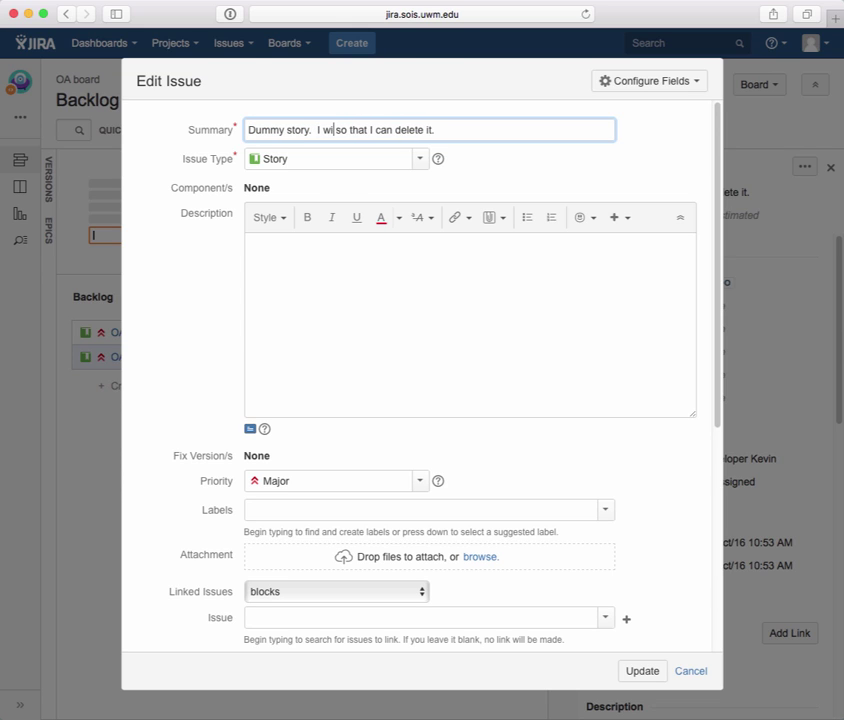
type("ll ask m")
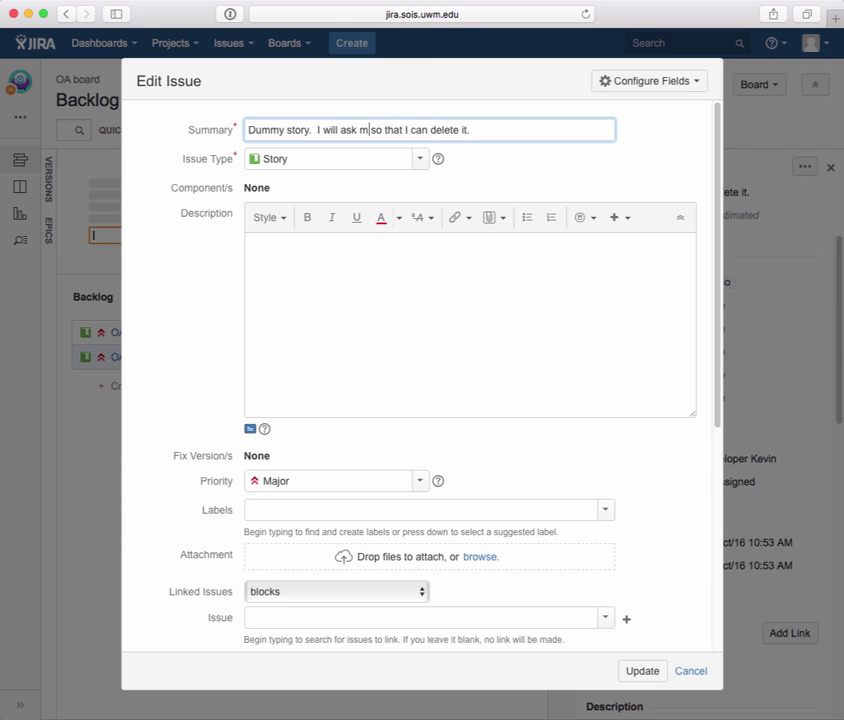
type("y project ")
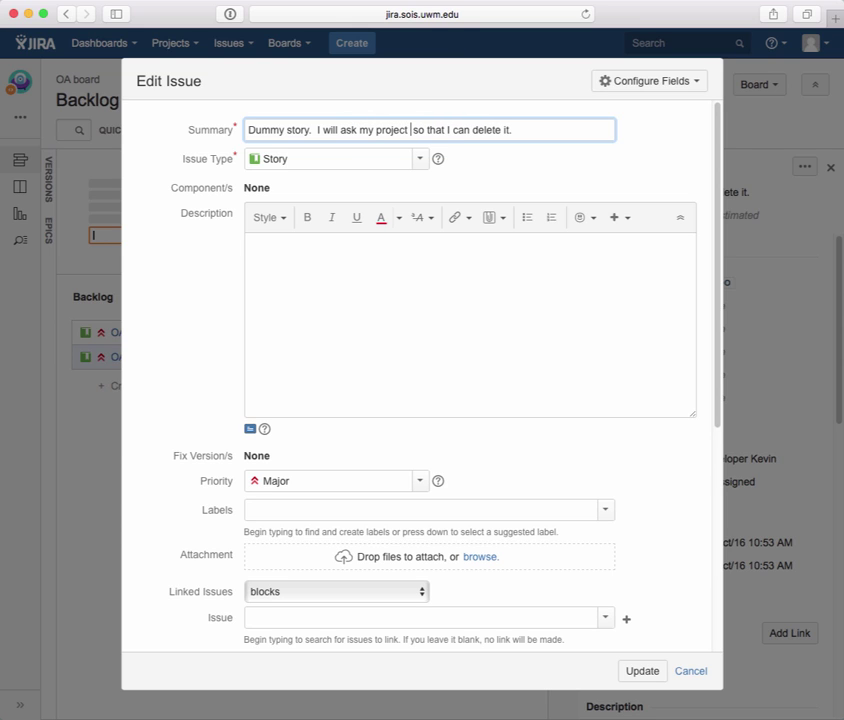
type("admin")
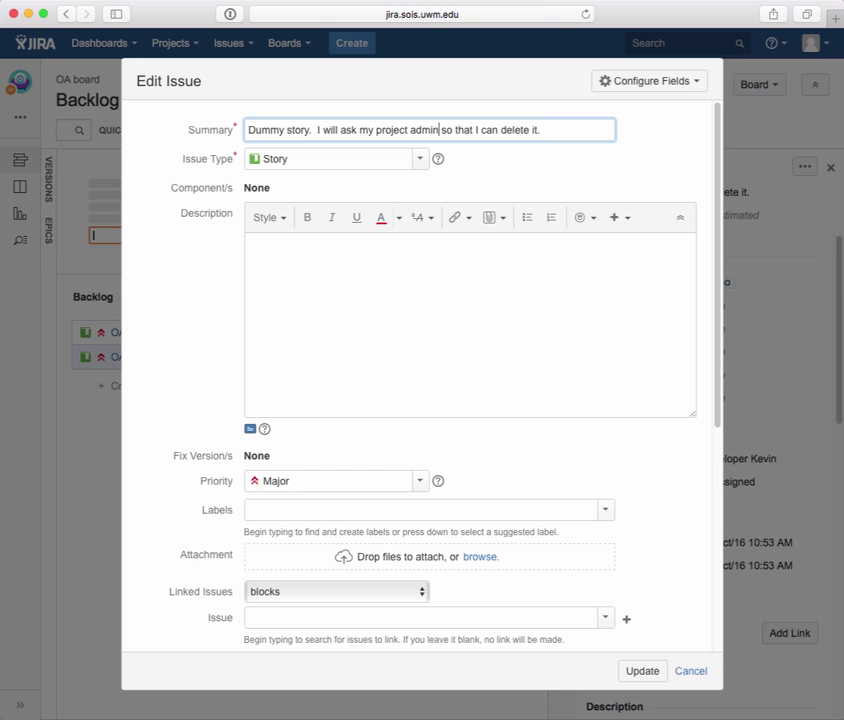
type(" to")
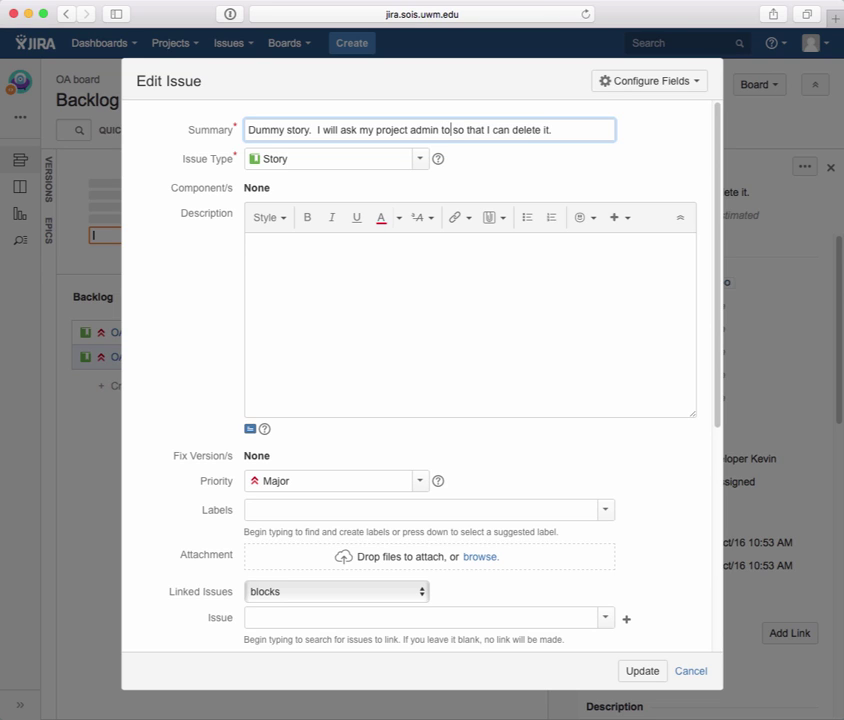
key("Delete")
key("Delete")
key("Delete")
key("Delete")
key("Delete")
key("Delete")
key("Delete")
key("Delete")
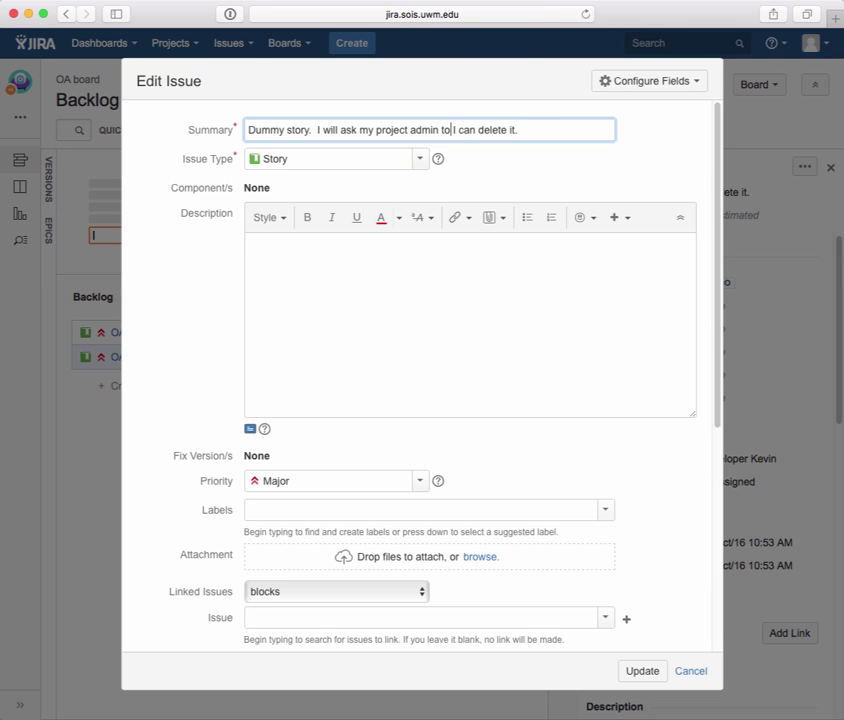
key("Delete")
key("Delete")
key("Delete")
key("Delete")
key("Delete")
left_click(645, 670)
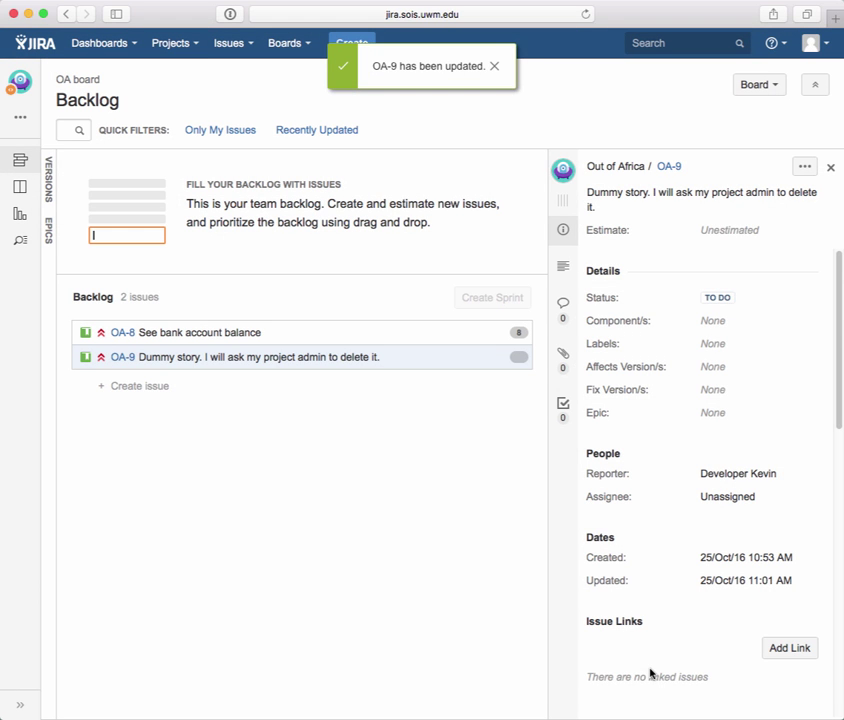